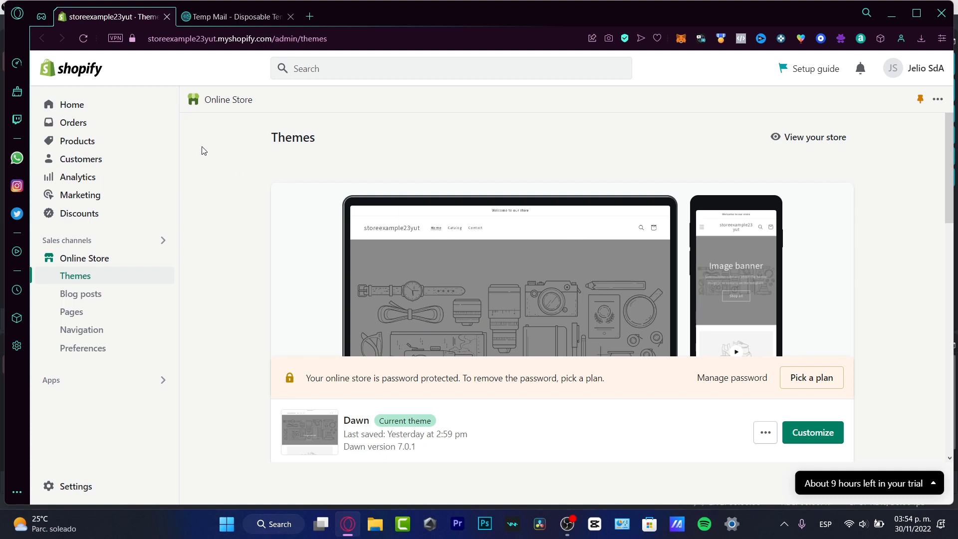
# Step: Delete all products from the store's product list
pyautogui.click(85, 142)
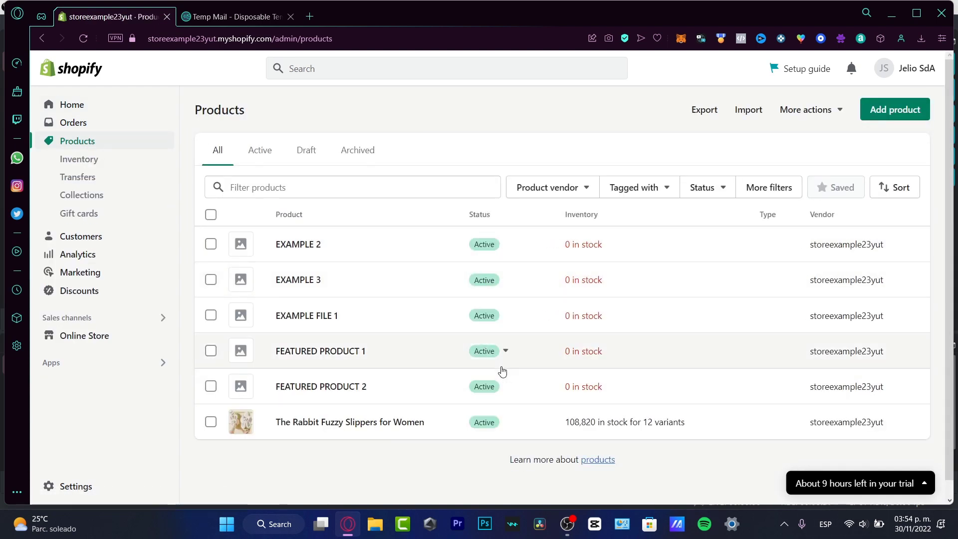
pyautogui.click(211, 214)
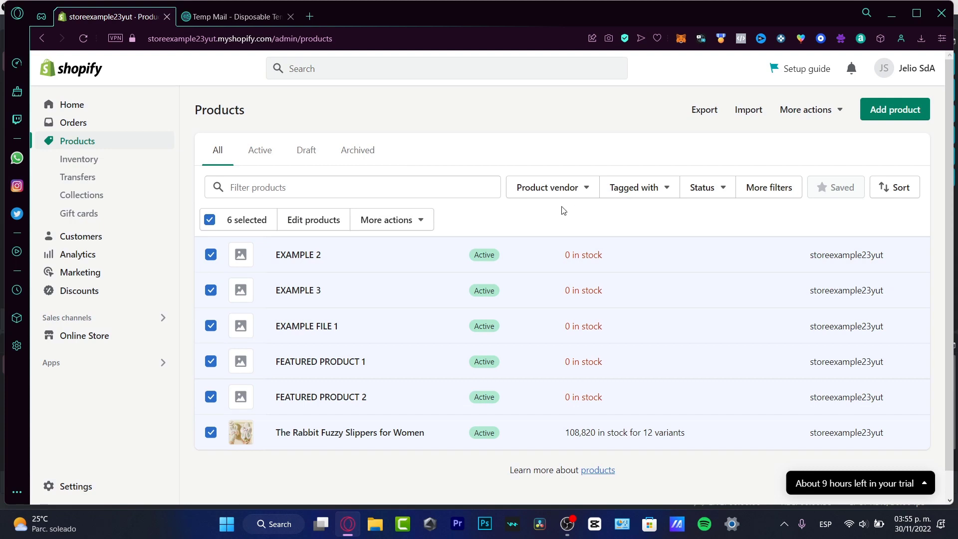
pyautogui.click(412, 222)
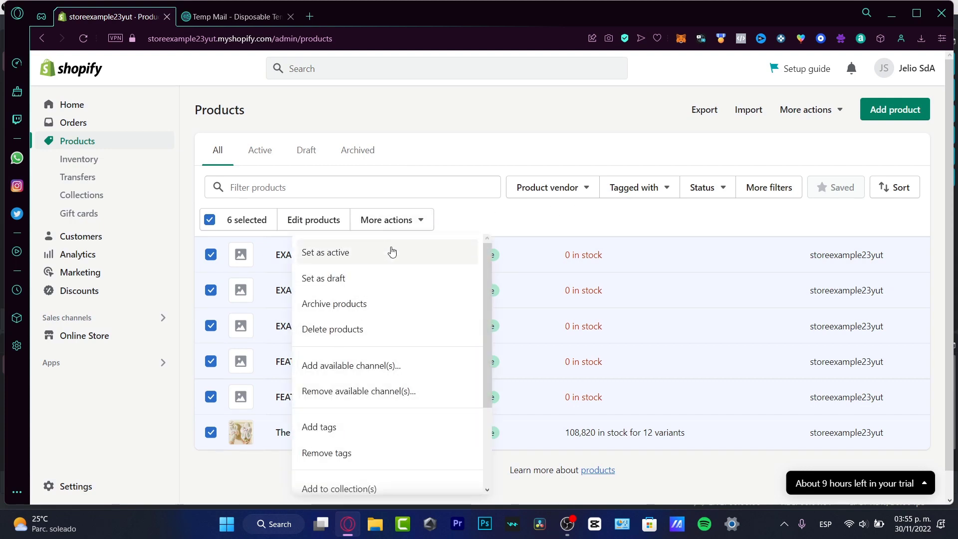
pyautogui.click(396, 337)
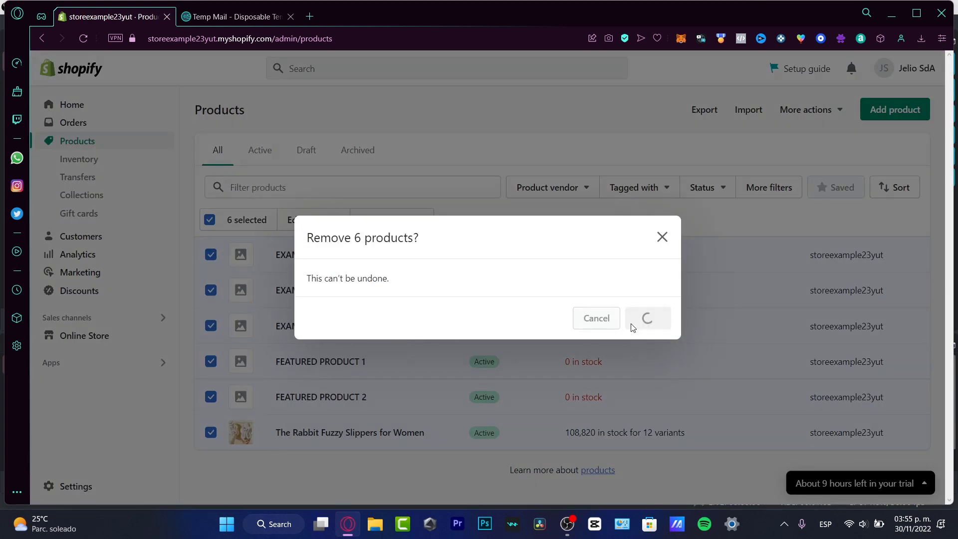
pyautogui.click(630, 318)
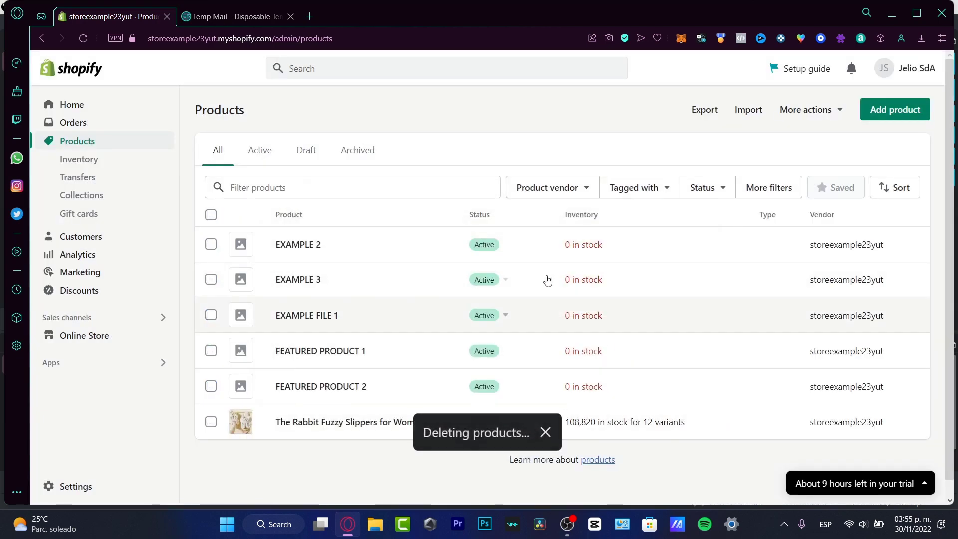
# Step: View the recommended apps for the store and continue to the Shopify App Store
pyautogui.click(89, 106)
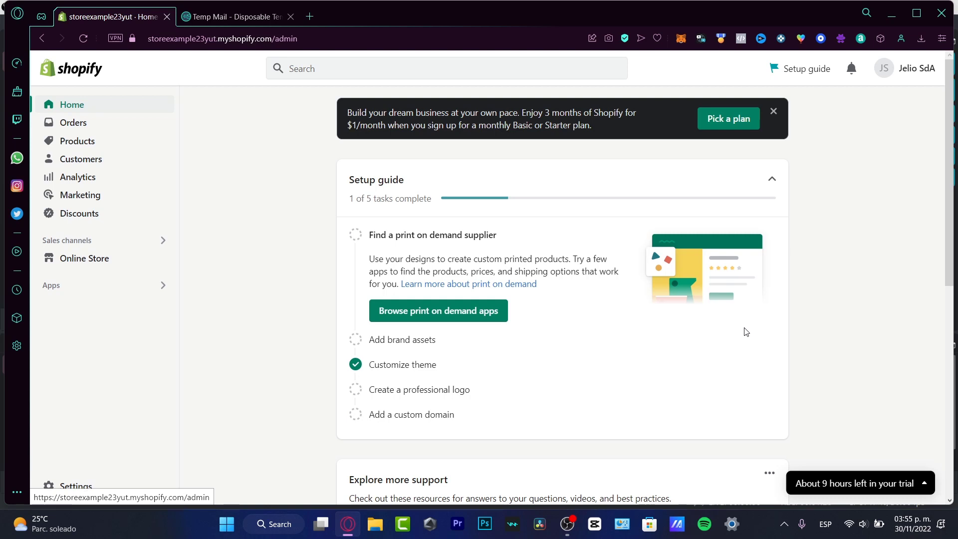
pyautogui.click(111, 288)
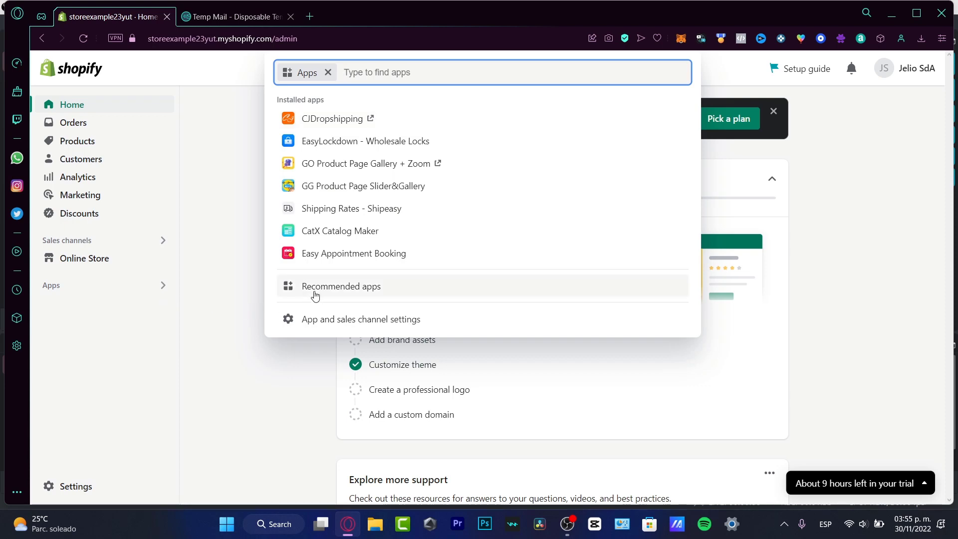
pyautogui.click(370, 292)
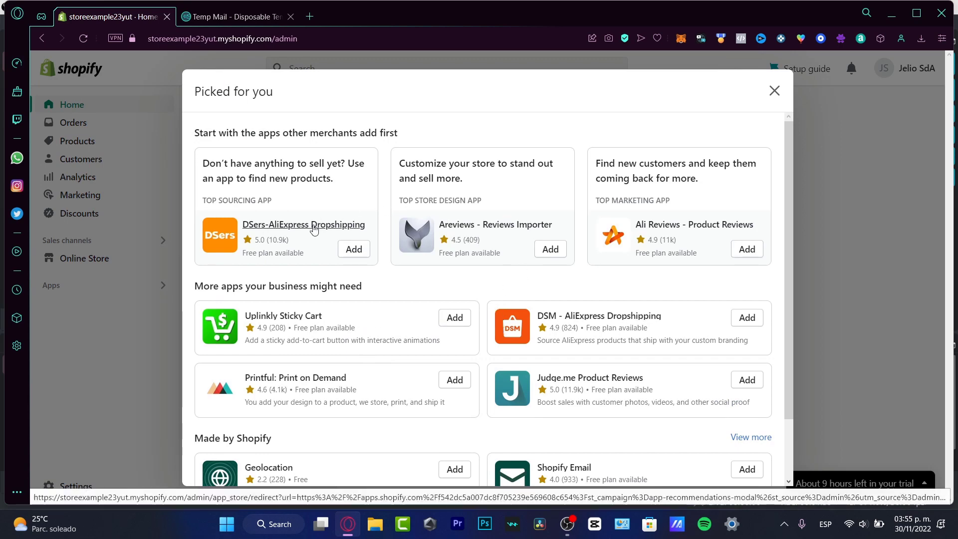
pyautogui.scroll(-3, 527, 180)
pyautogui.click(522, 474)
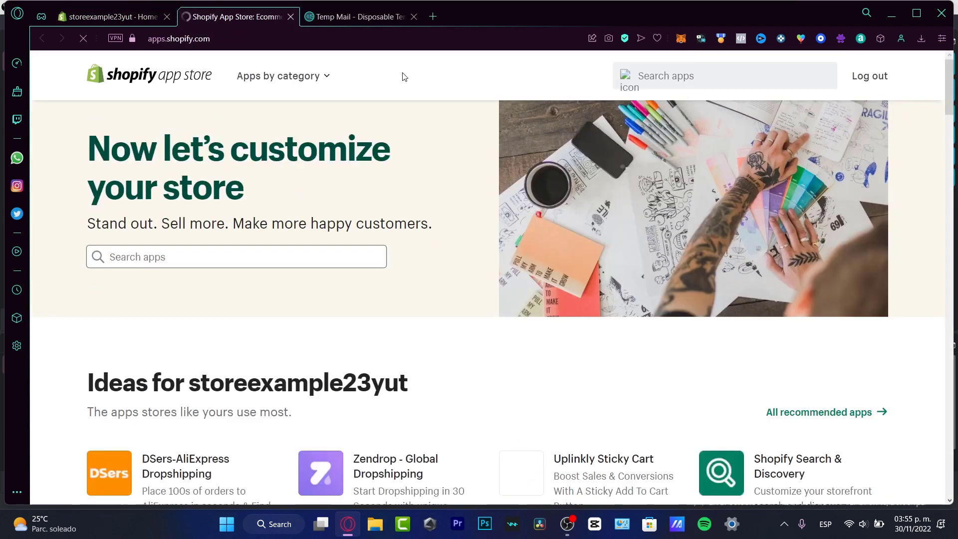
pyautogui.scroll(-3, 447, 280)
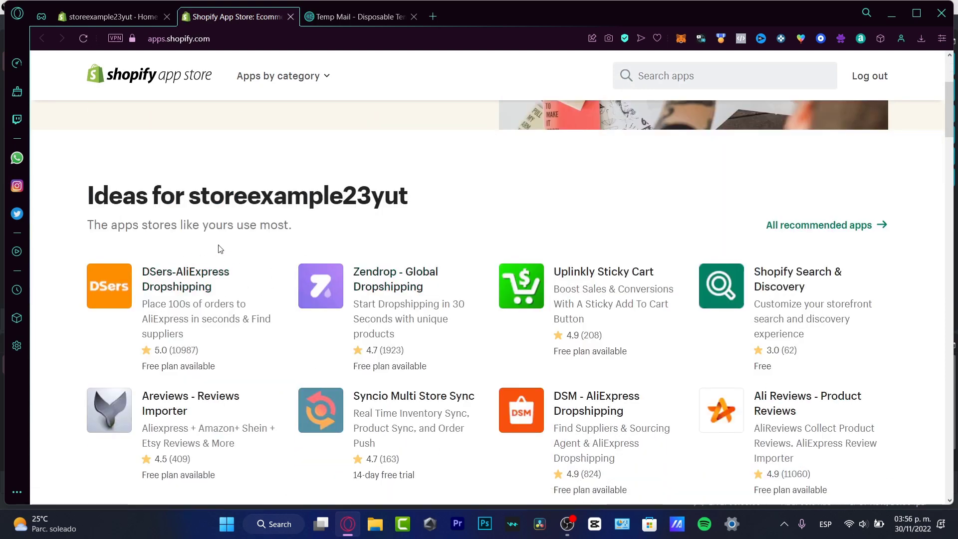
# Step: Search the Shopify App Store for "dsers"
pyautogui.click(679, 74)
pyautogui.write('dsers')
pyautogui.press('Return')
# Step: Search the app store for "dropshipping" and add the DSers-AliExpress Dropshipping app to the store
pyautogui.click(682, 69)
pyautogui.write('dropshipp')
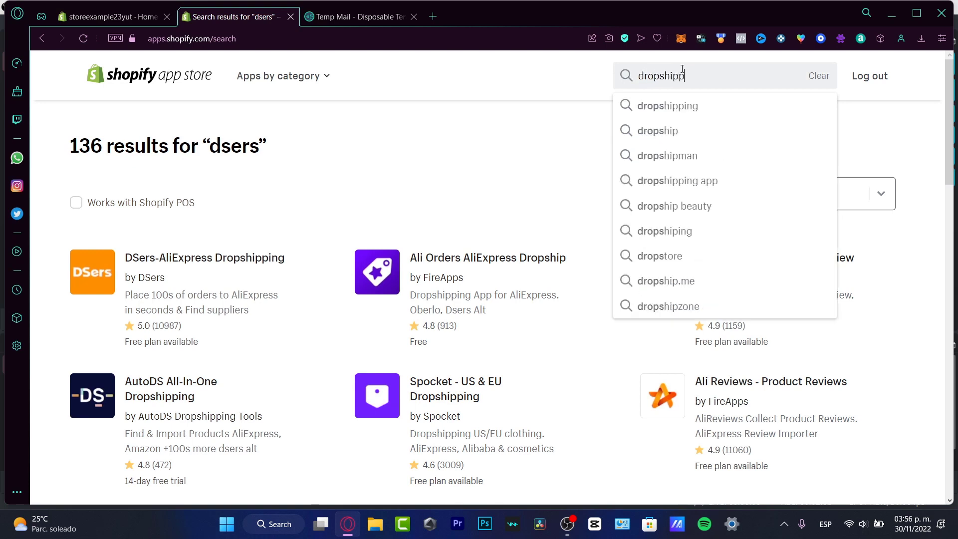
pyautogui.write('ing')
pyautogui.press('Return')
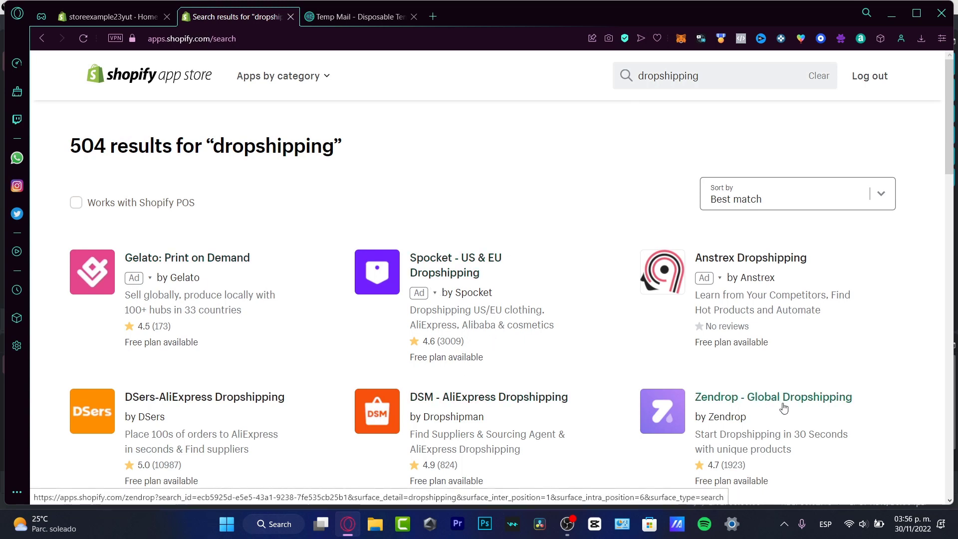
pyautogui.scroll(-3, 788, 409)
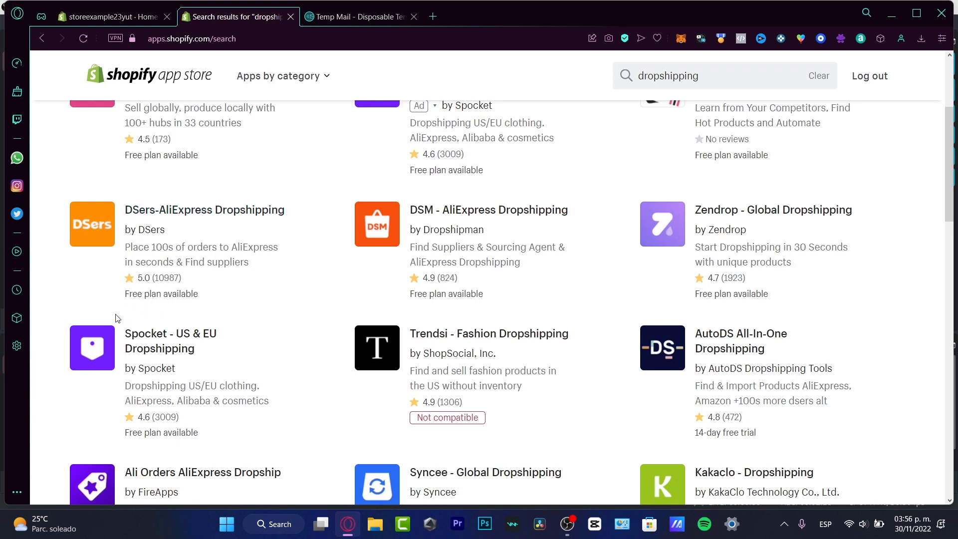
pyautogui.click(186, 210)
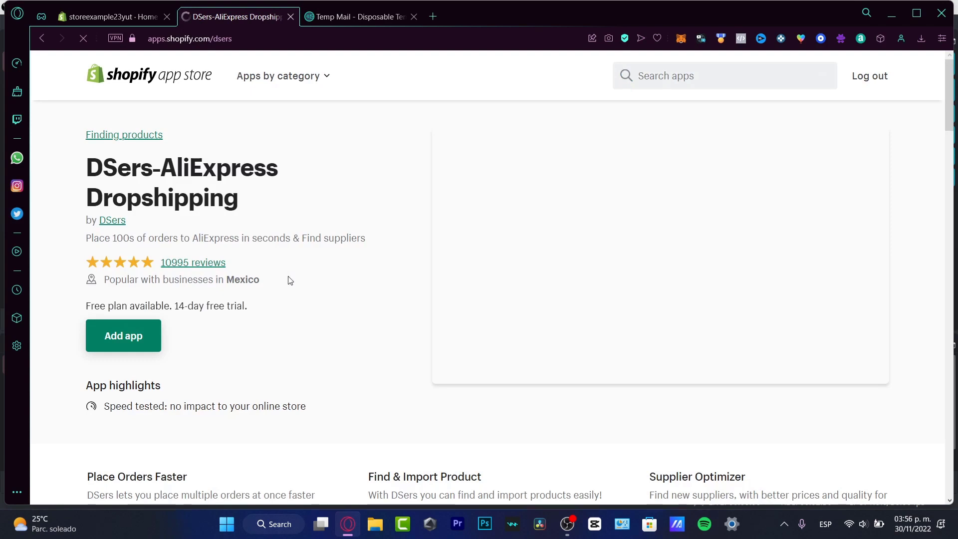
pyautogui.click(135, 343)
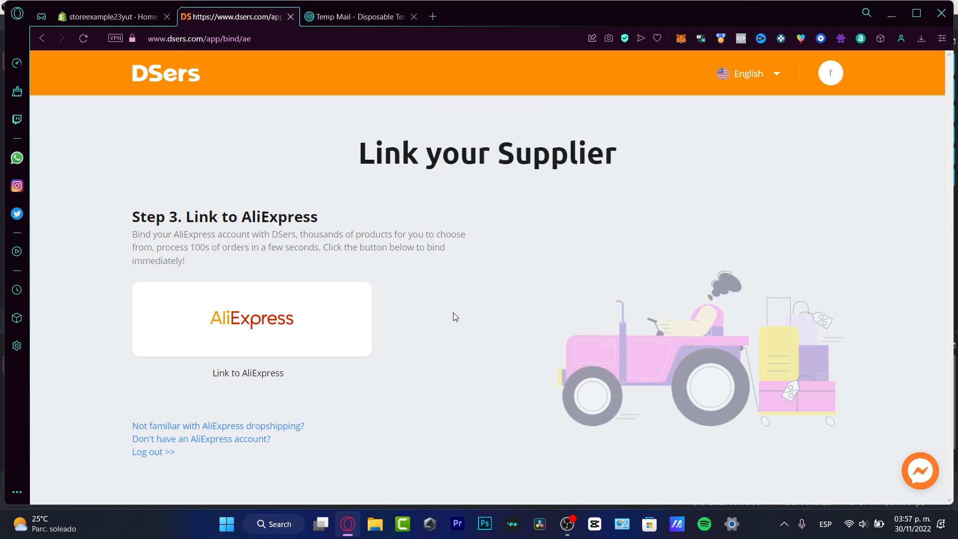
# Step: Link DSers to AliExpress through the account sign-in page and authorize DSers to access the AliExpress account
pyautogui.click(285, 337)
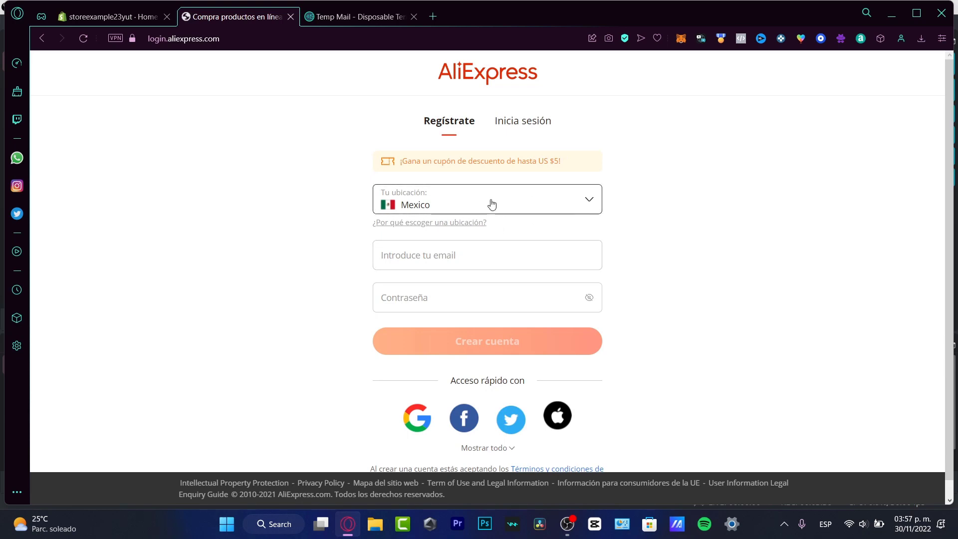
pyautogui.click(529, 266)
pyautogui.click(582, 296)
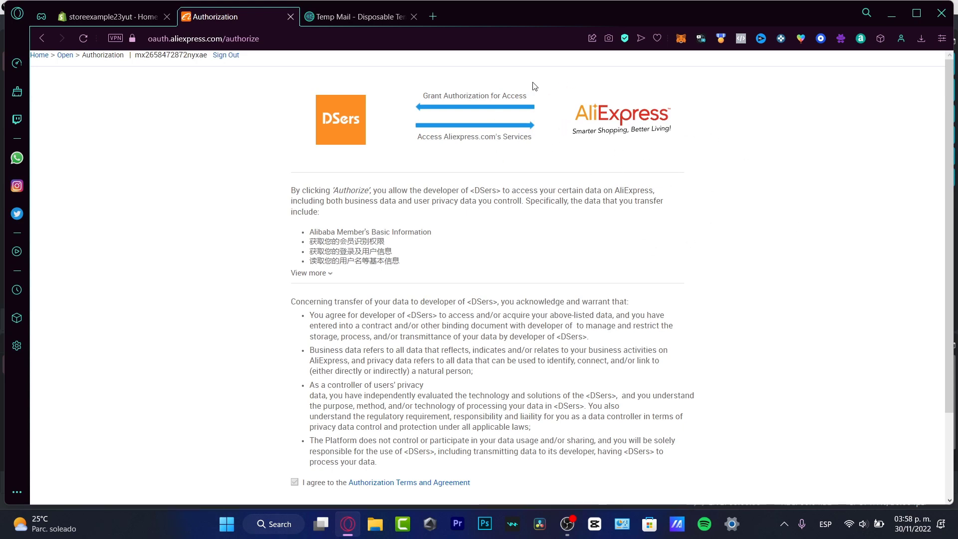
pyautogui.scroll(-2, 477, 155)
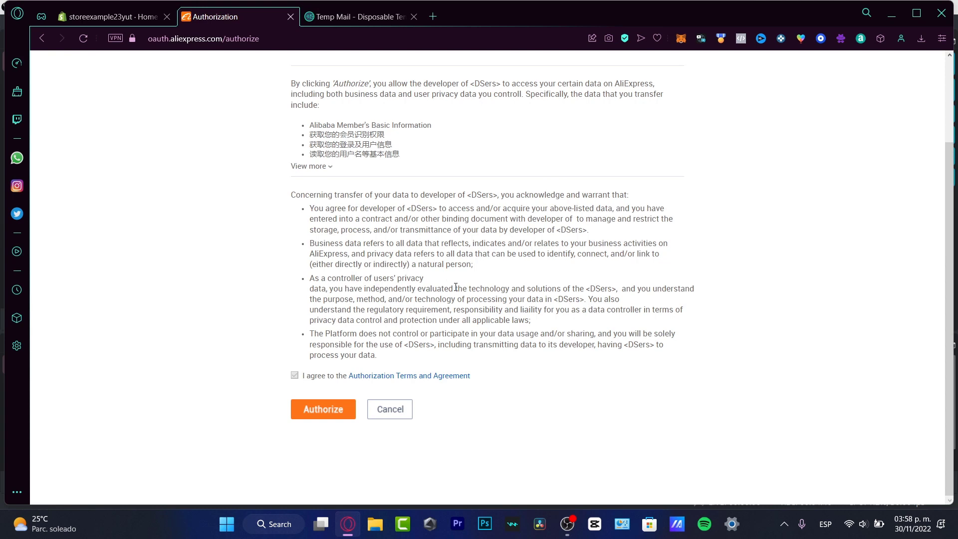
pyautogui.moveTo(336, 376); pyautogui.dragTo(493, 388)
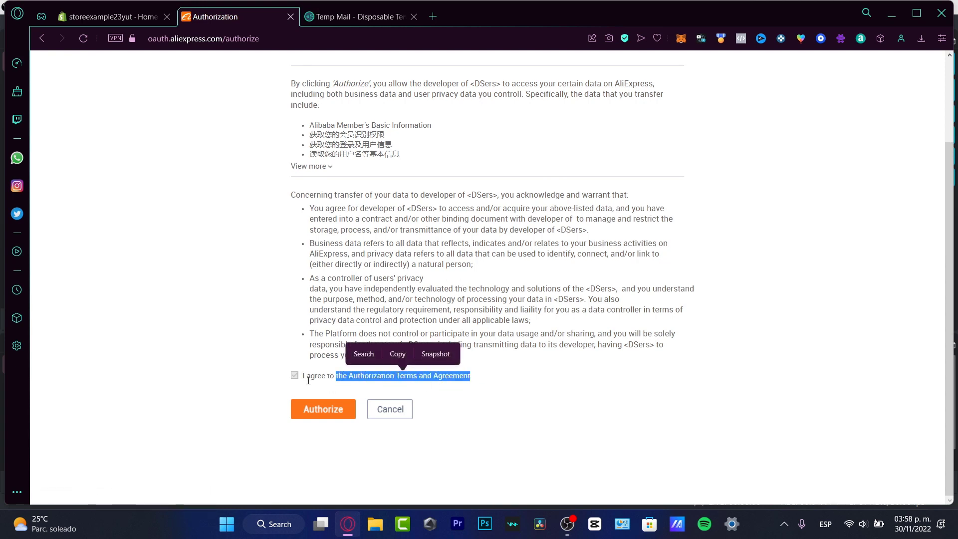
pyautogui.click(333, 418)
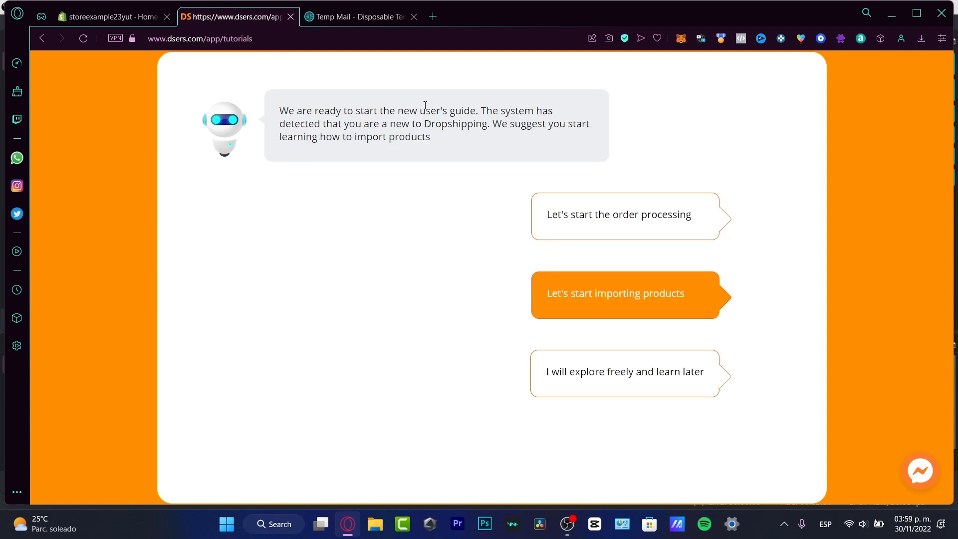
# Step: Start importing products and, from a supplier search for "ring", add the 95% OFF diamond-style ring to the import list
pyautogui.click(558, 307)
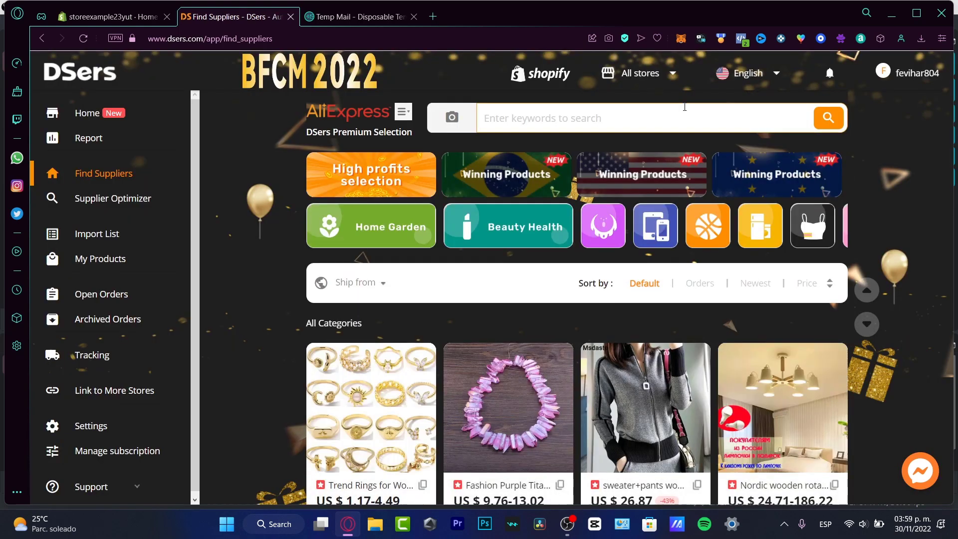
pyautogui.click(639, 125)
pyautogui.write('ring')
pyautogui.press('Return')
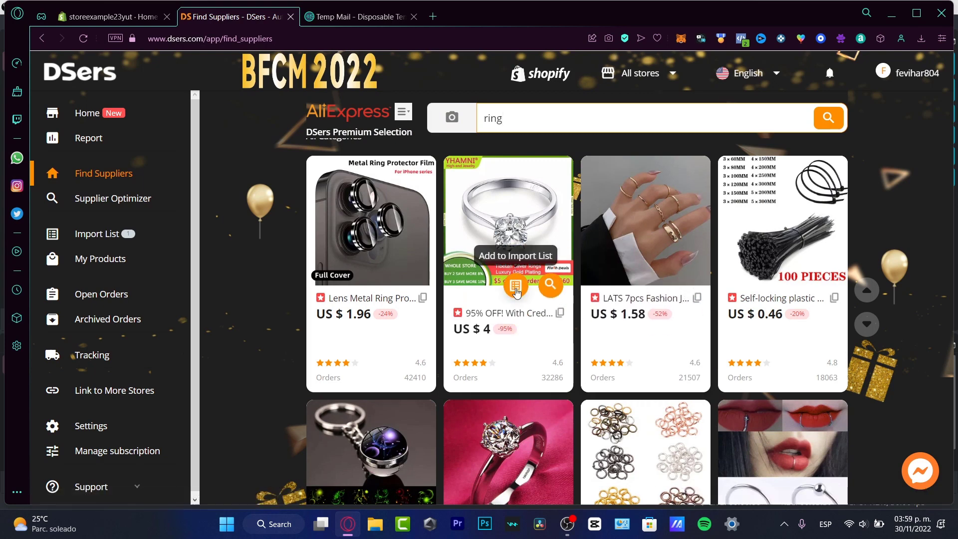
pyautogui.click(516, 292)
# Step: Show the High profits selection without a search keyword and add the Titanic Heart of Ocean necklace to the import list
pyautogui.scroll(3, 723, 300)
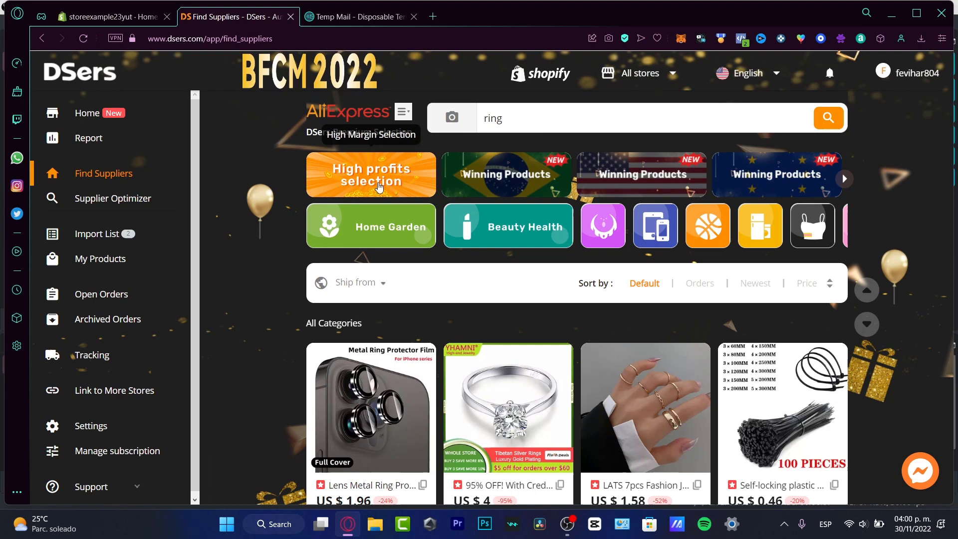
pyautogui.click(405, 177)
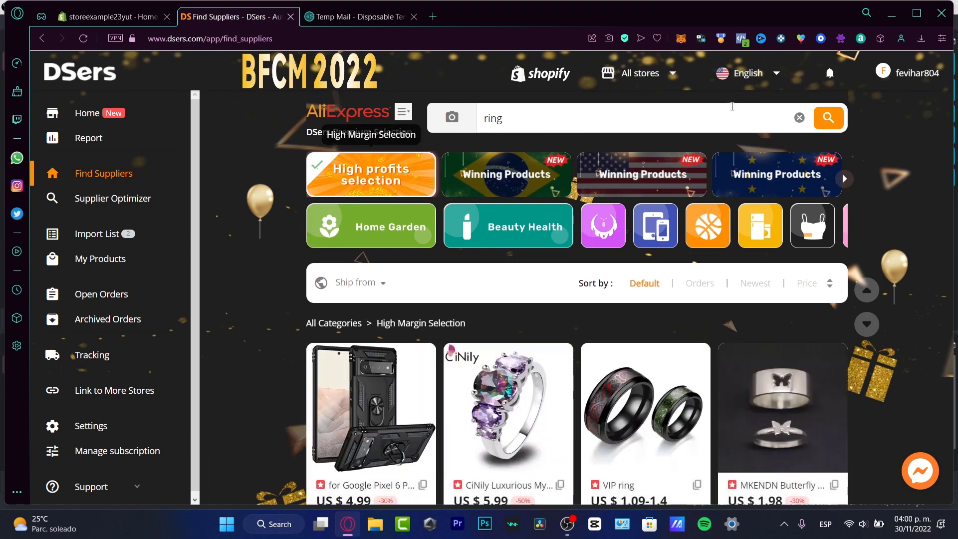
pyautogui.click(800, 117)
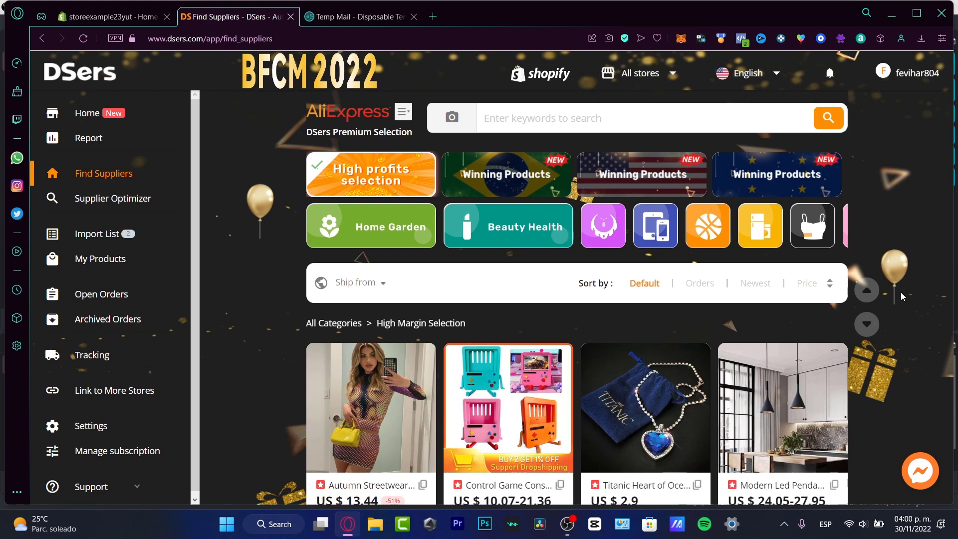
pyautogui.scroll(-4, 801, 359)
pyautogui.scroll(3, 801, 359)
pyautogui.scroll(-3, 791, 328)
pyautogui.click(652, 298)
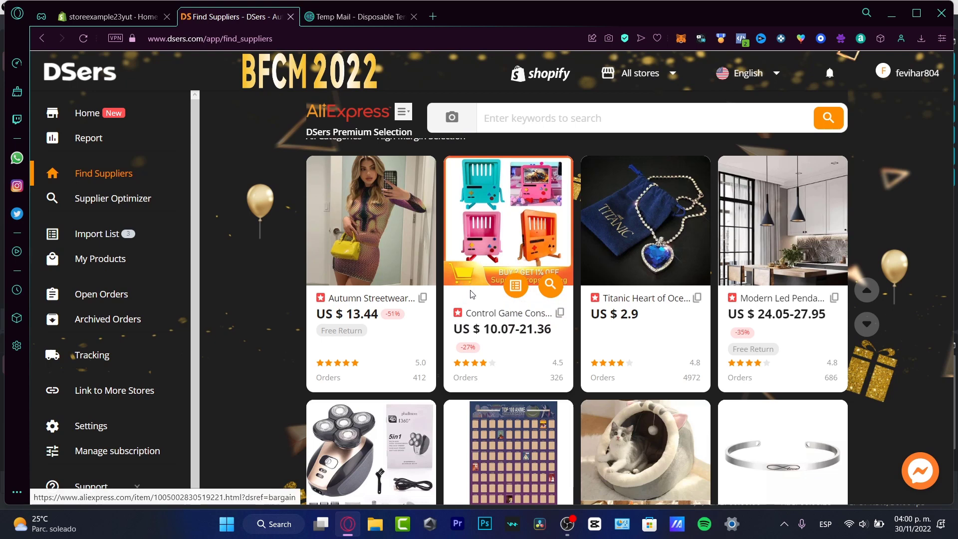
# Step: Select every product in the import list and start pushing them to Shopify
pyautogui.click(113, 241)
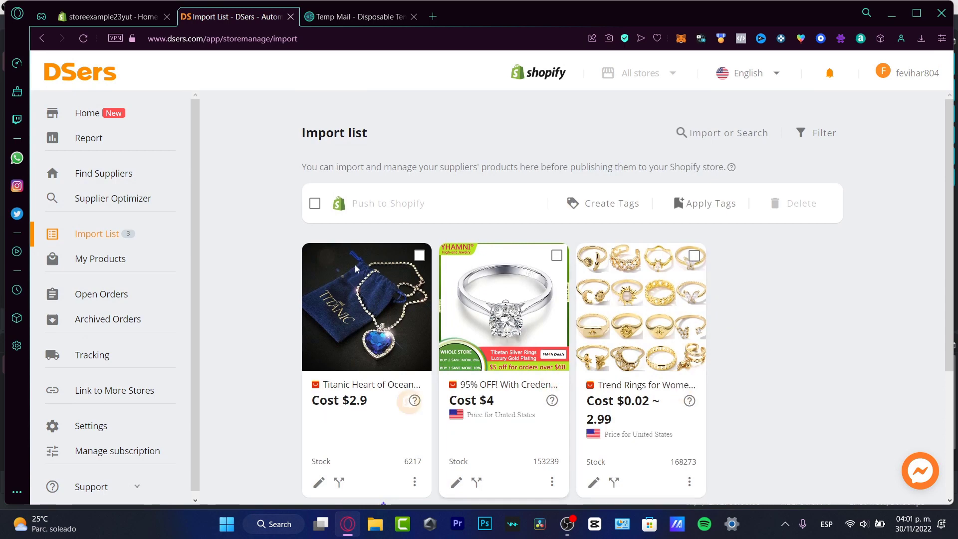
pyautogui.click(315, 206)
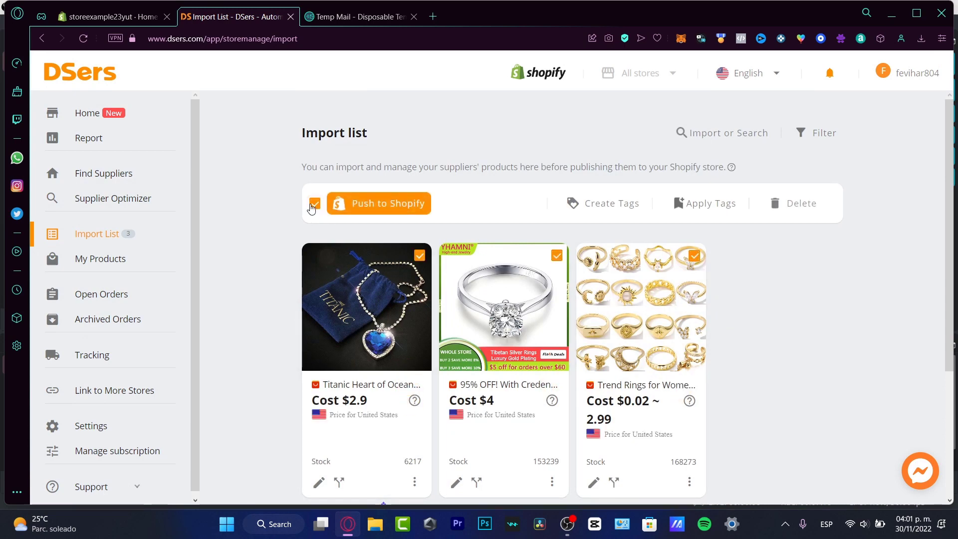
pyautogui.click(404, 207)
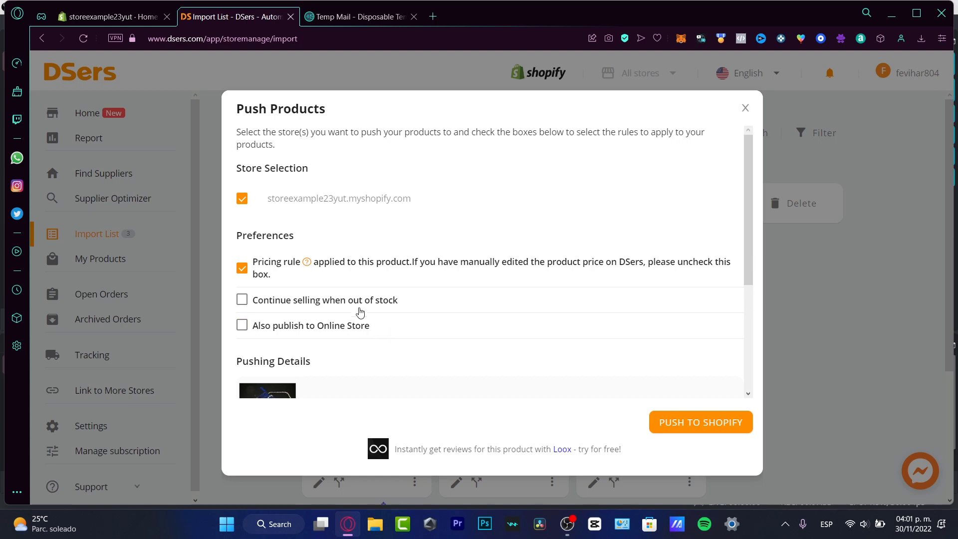
# Step: Enable "Also publish to Online Store" and push the selected products to the Shopify store
pyautogui.scroll(-3, 472, 369)
pyautogui.scroll(3, 471, 365)
pyautogui.click(270, 330)
pyautogui.scroll(-4, 528, 331)
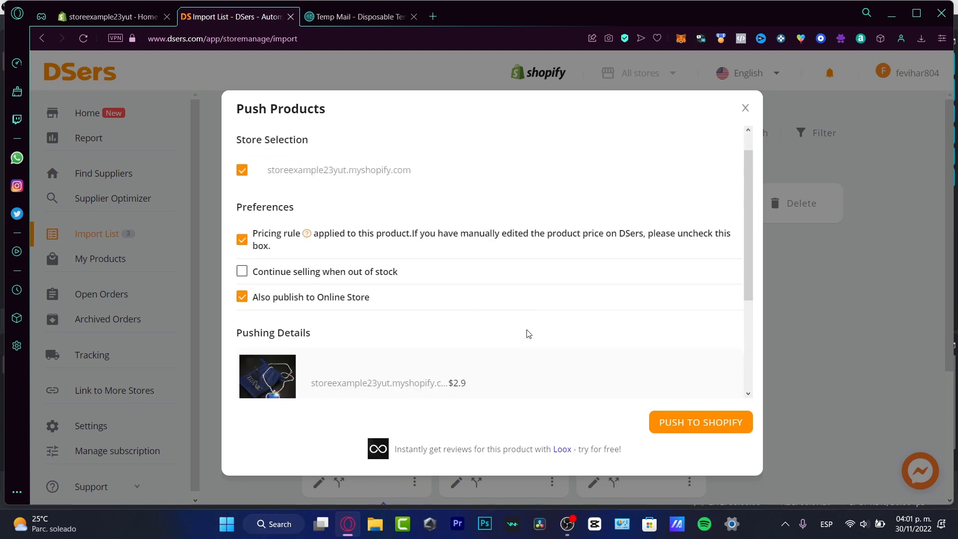
pyautogui.click(701, 422)
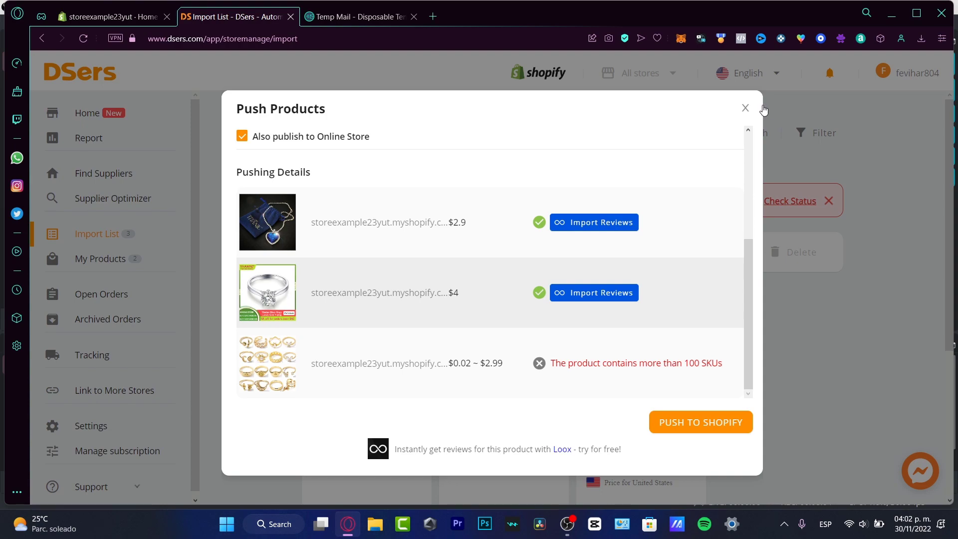
pyautogui.click(745, 108)
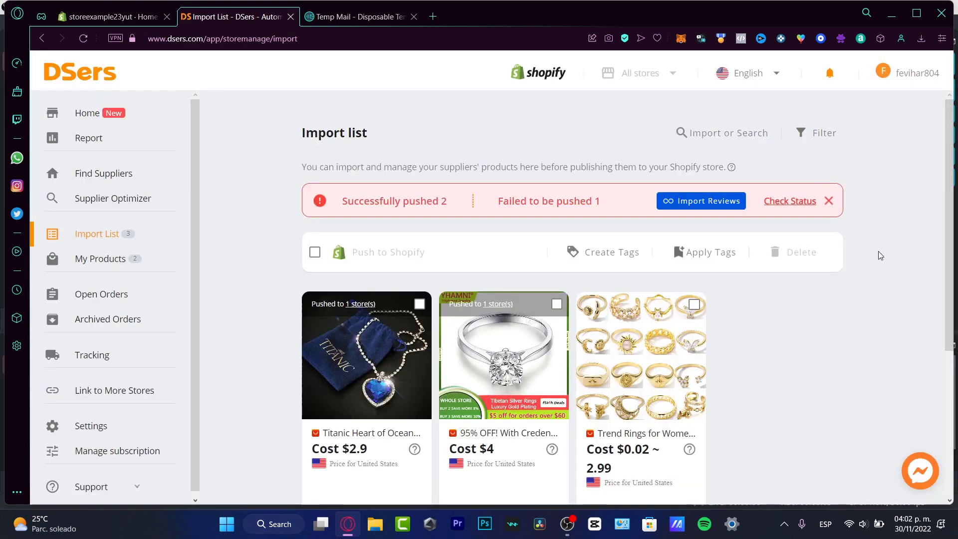
# Step: Review the push status of each product and look over the import list
pyautogui.scroll(-4, 877, 253)
pyautogui.scroll(4, 848, 280)
pyautogui.click(793, 202)
pyautogui.scroll(-5, 526, 330)
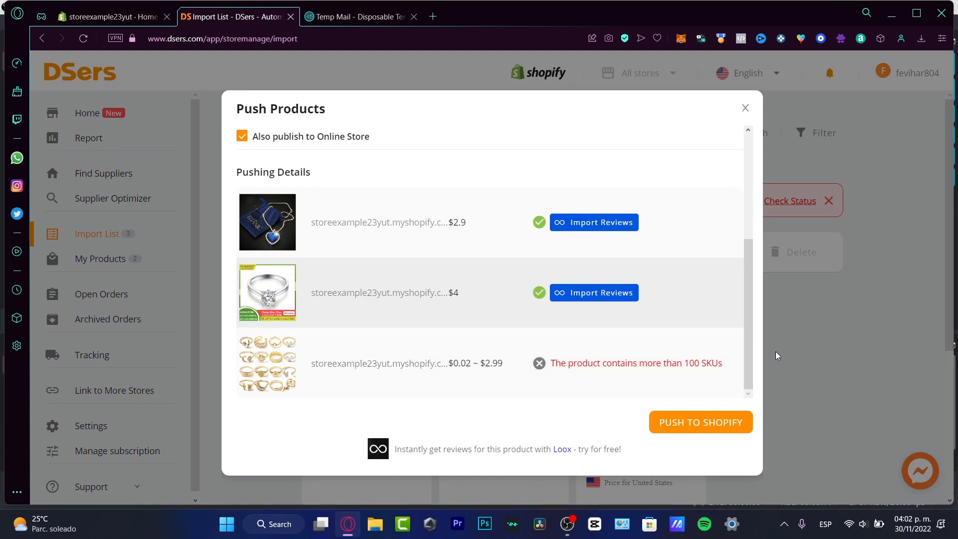
pyautogui.click(745, 107)
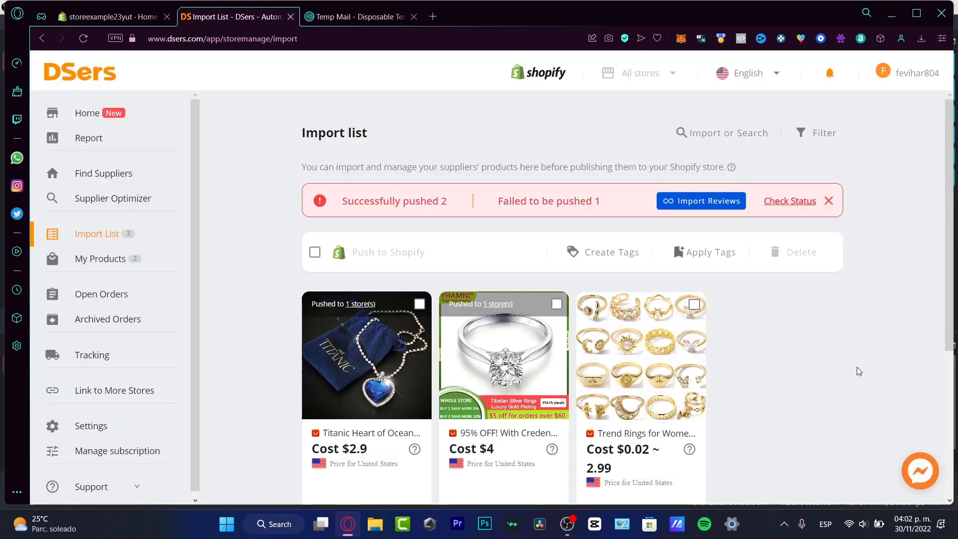
pyautogui.scroll(-3, 855, 370)
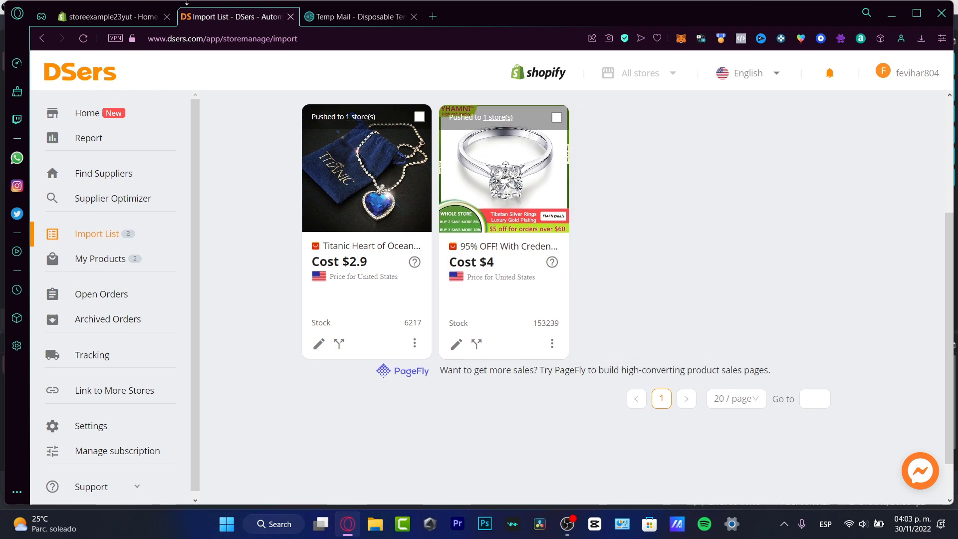
# Step: Switch to the Shopify admin and add both selected products to the New Arrivals 2023 collection
pyautogui.click(119, 21)
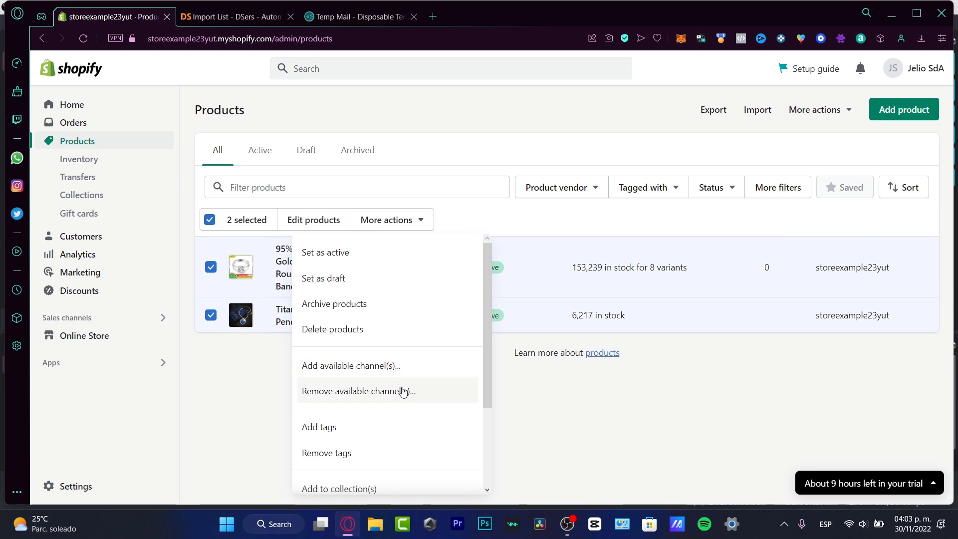
pyautogui.scroll(-2, 402, 391)
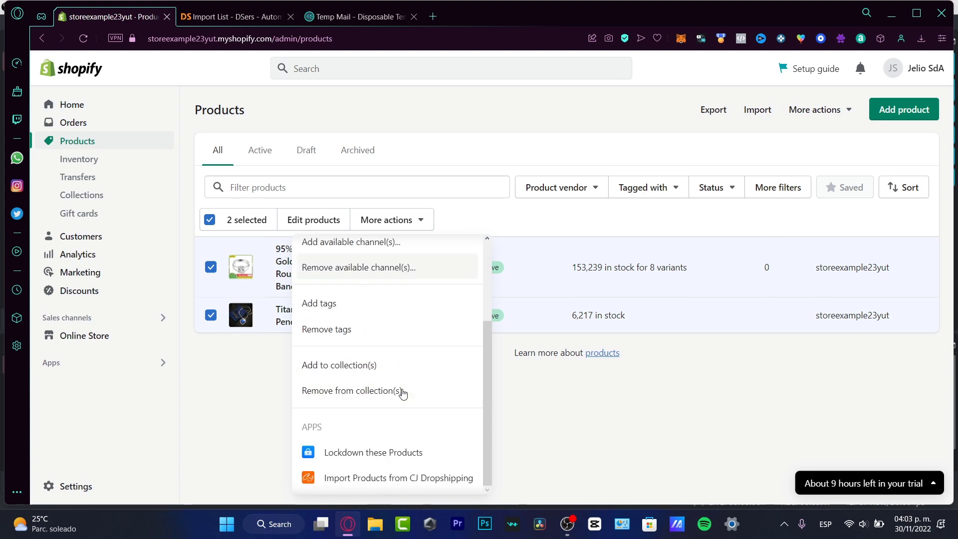
pyautogui.click(399, 367)
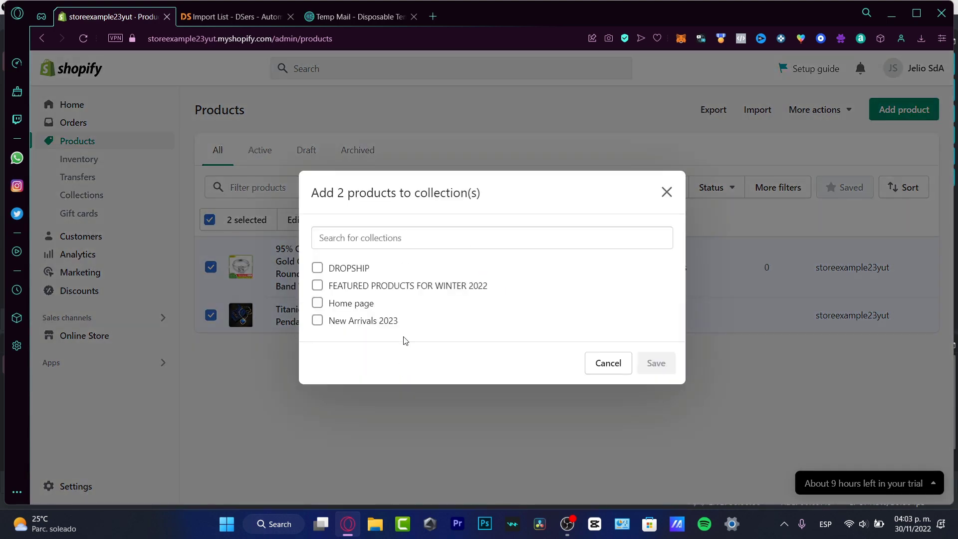
pyautogui.click(343, 321)
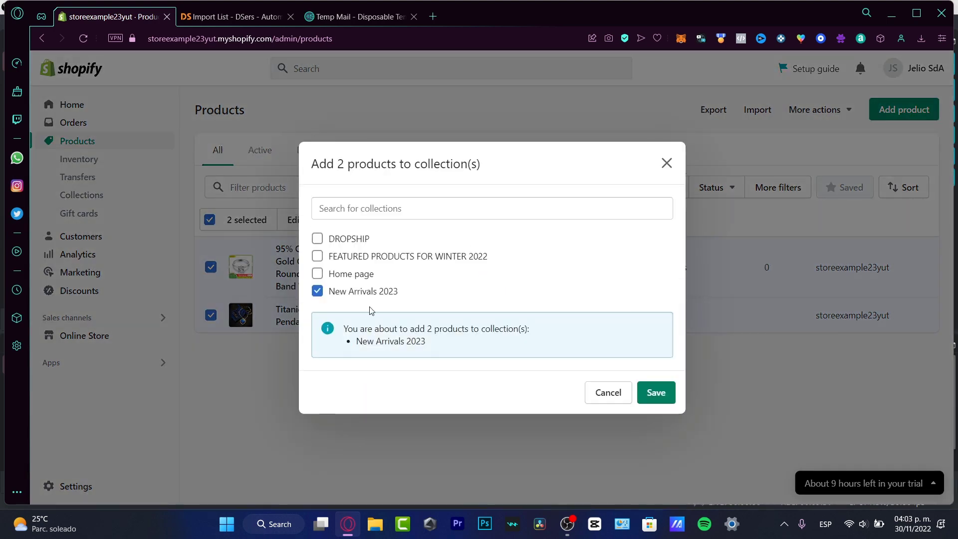
pyautogui.click(658, 392)
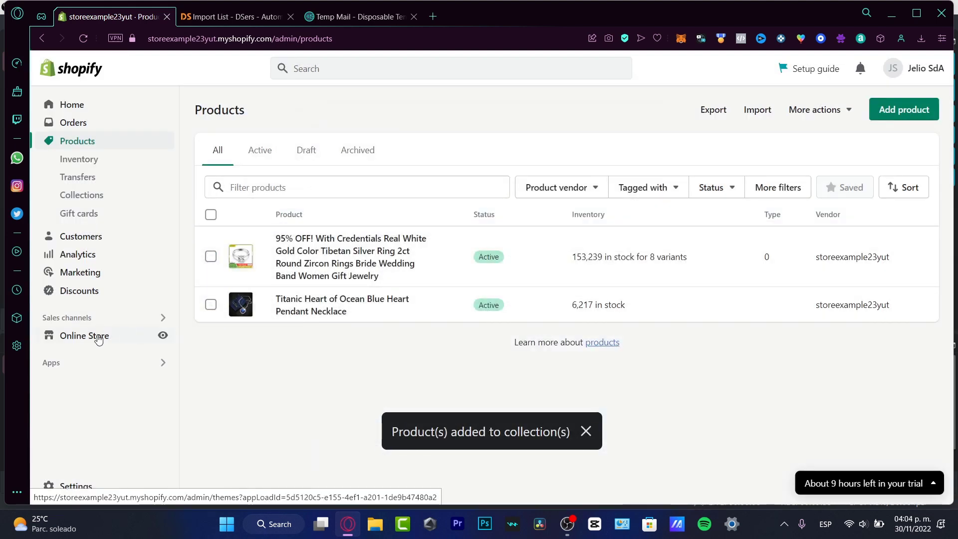
# Step: Open the online store's Dawn theme for customization and examine the New Arrivals 2023 featured collection on the home page
pyautogui.click(98, 337)
pyautogui.click(811, 427)
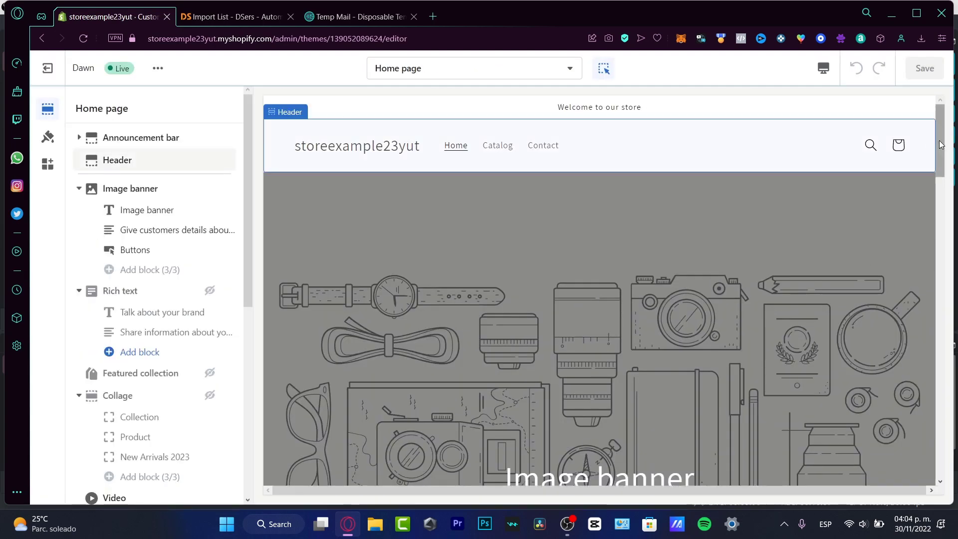
pyautogui.moveTo(941, 144); pyautogui.dragTo(951, 324)
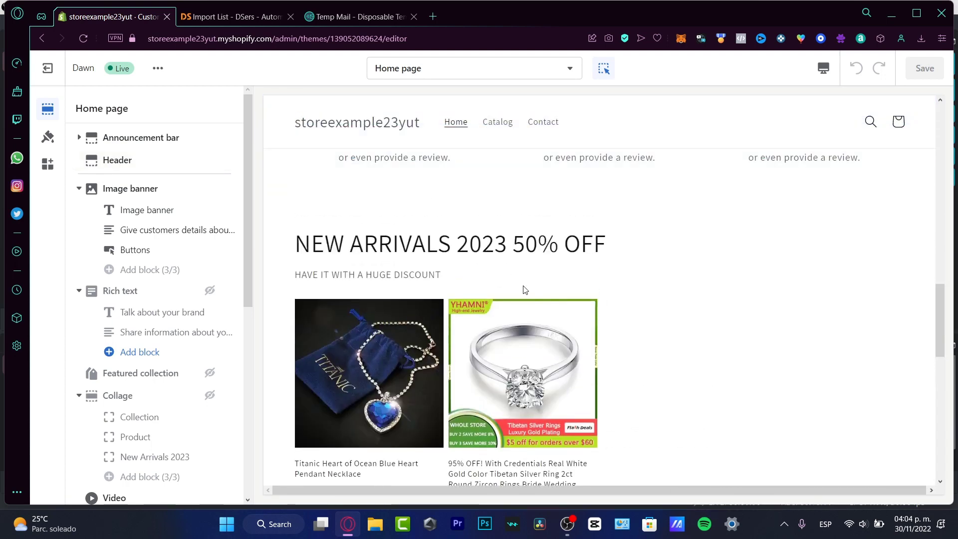
pyautogui.scroll(-4, 691, 360)
pyautogui.scroll(4, 693, 360)
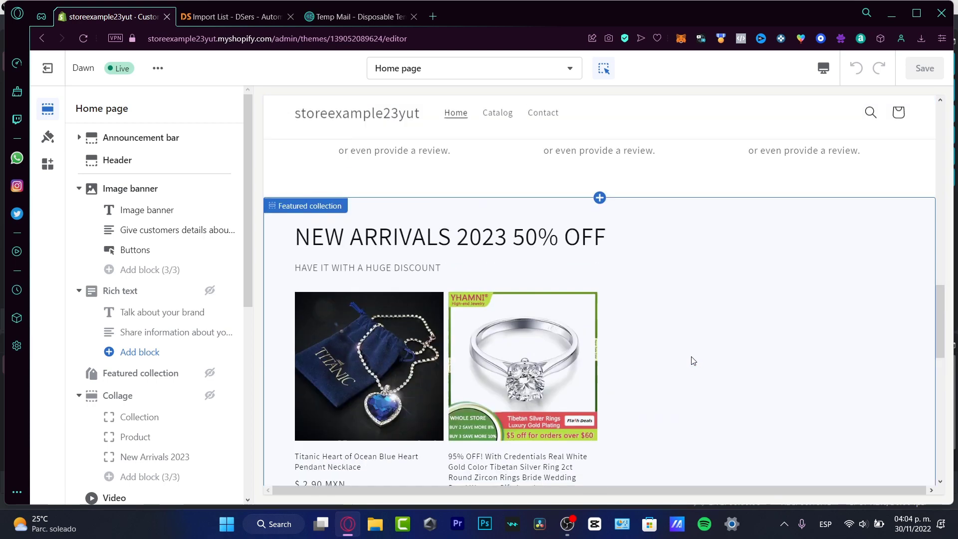
pyautogui.scroll(-4, 692, 360)
# Step: Return to the DSers import list and open the variant details of the Titanic Heart of Ocean necklace for editing
pyautogui.click(227, 19)
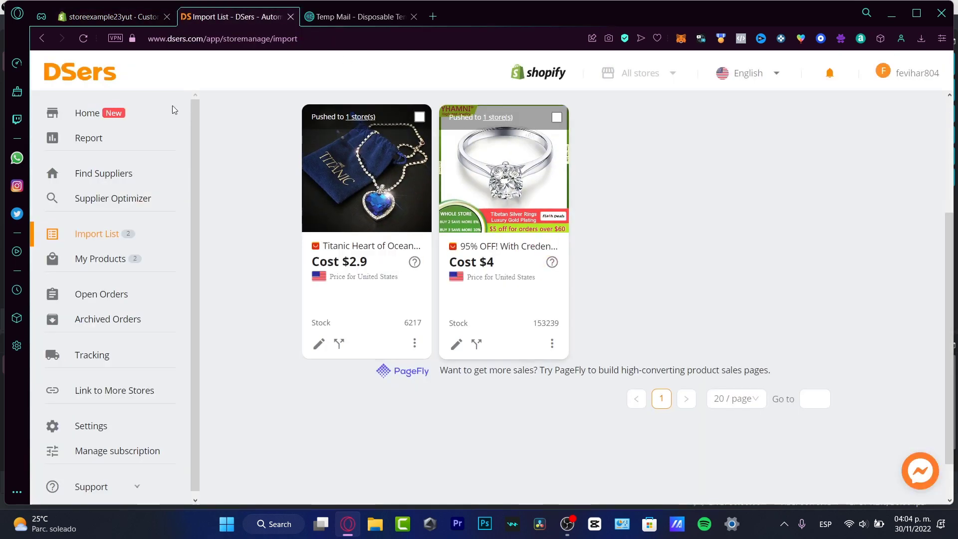
pyautogui.scroll(4, 693, 244)
pyautogui.scroll(-4, 701, 252)
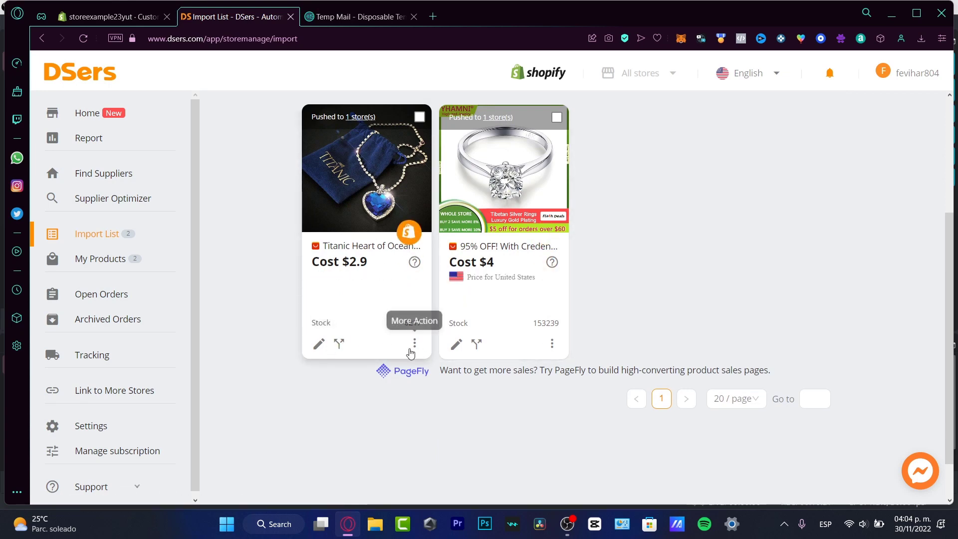
pyautogui.scroll(3, 515, 259)
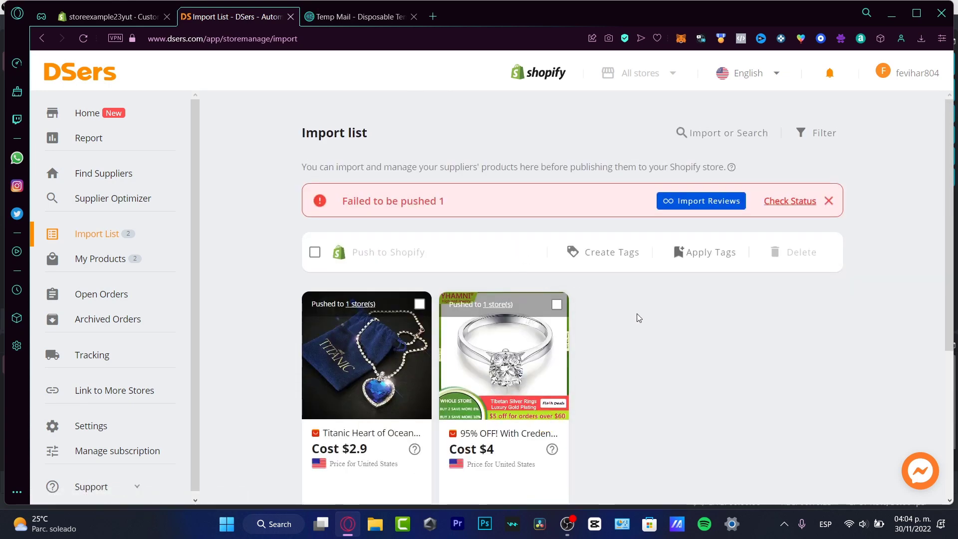
pyautogui.scroll(-3, 638, 315)
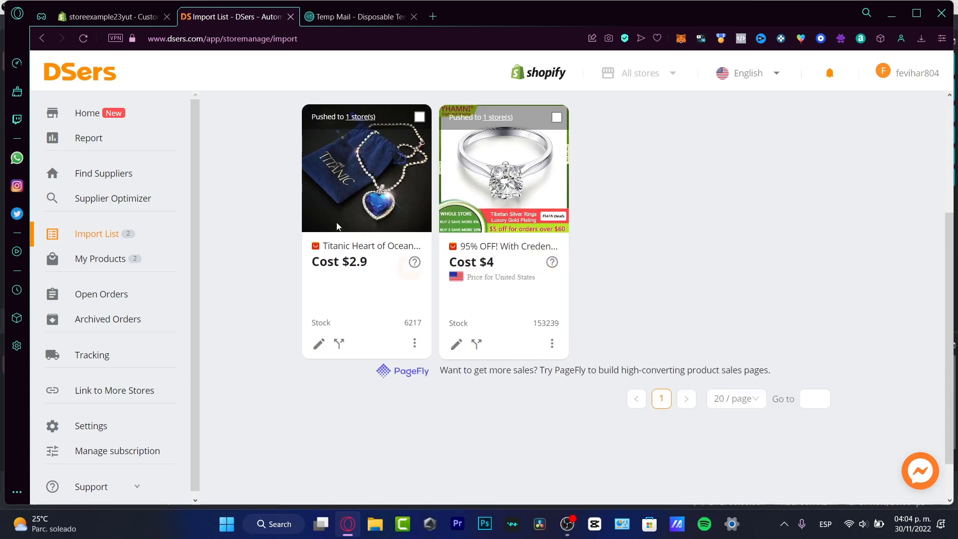
pyautogui.click(318, 344)
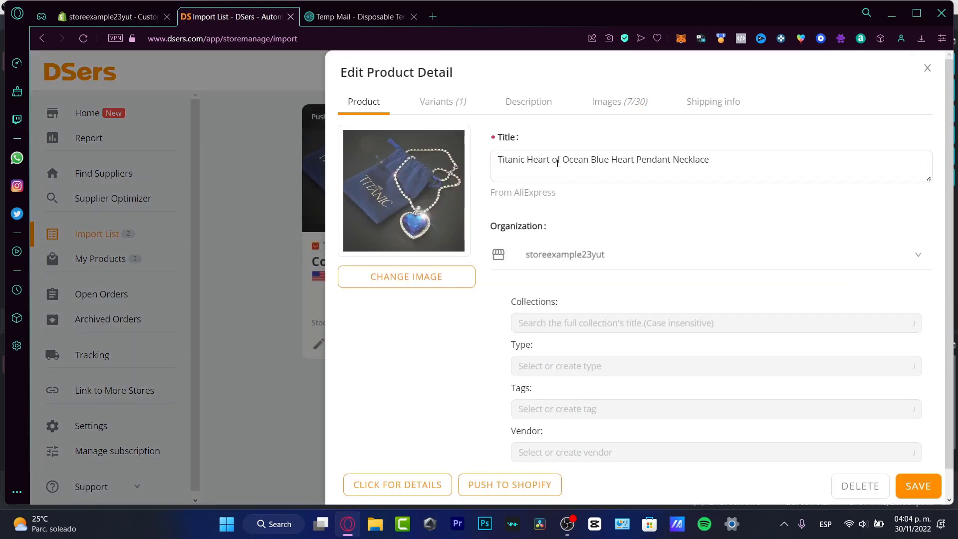
pyautogui.click(442, 106)
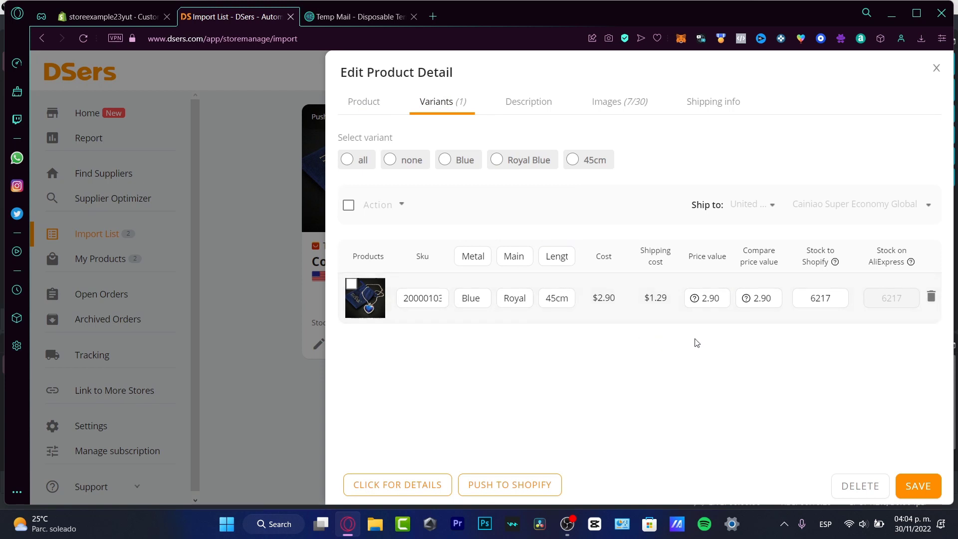